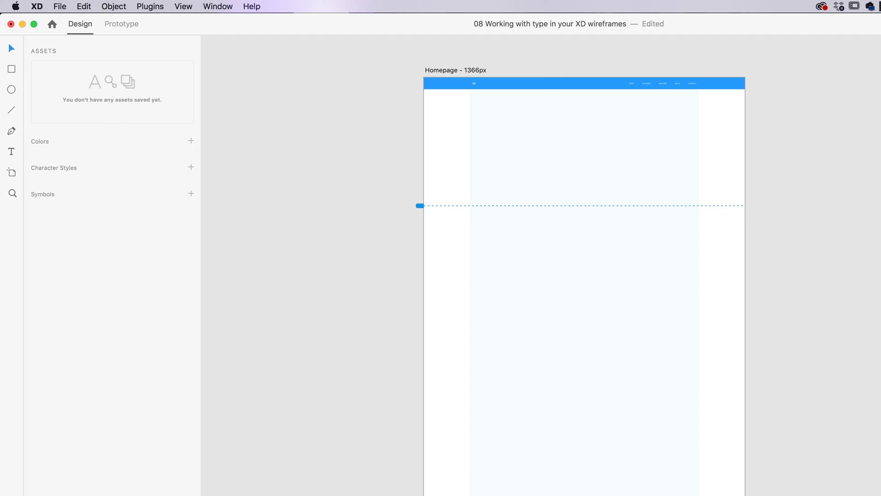
Add point text reading "Point Text Box - Heading" plus random filler characters in the blank area below the homepage header.
click(13, 153)
scroll(599, 130, up, 5)
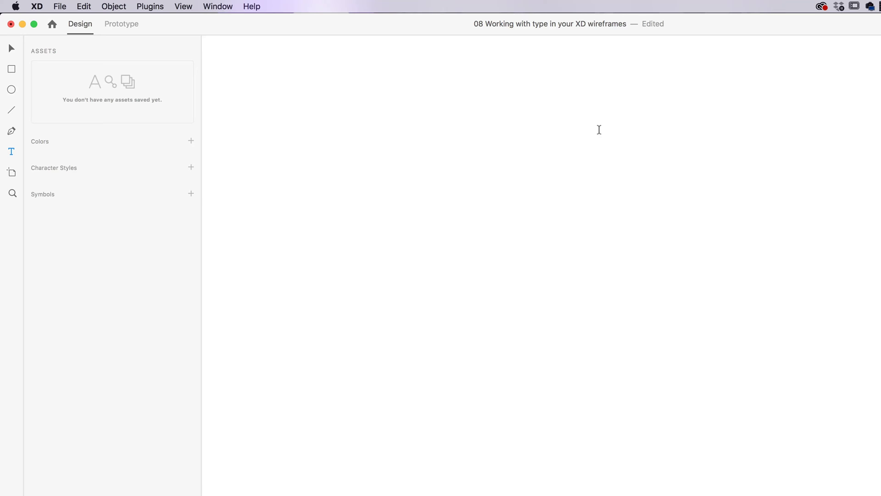
scroll(680, 197, up, 5)
drag(715, 265, 704, 404)
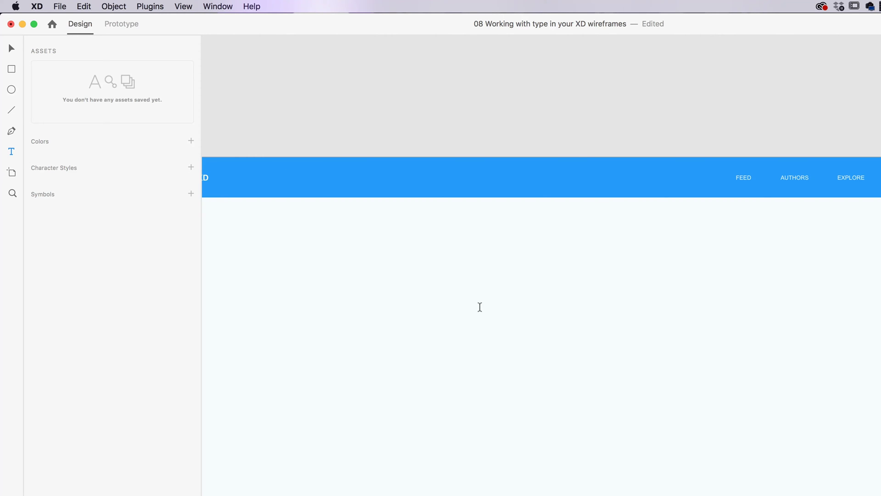
click(459, 269)
text(Point Text Box)
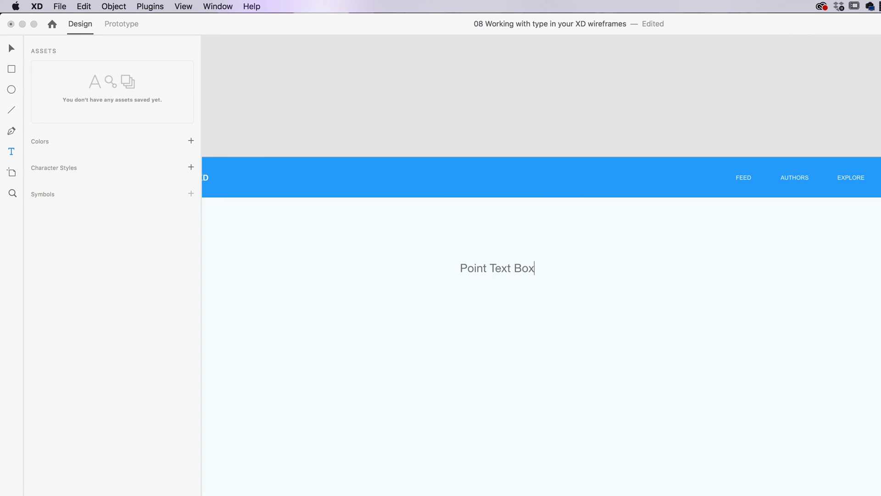
text( - Headingsl;asjdf ;lsak jfd;lkjs al;dfkj ;lsakdj f;lsa jdfl;k)
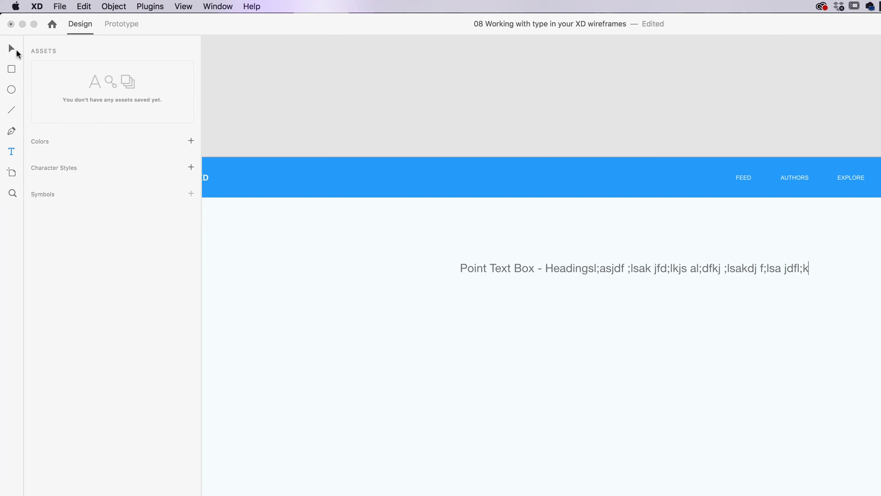
click(13, 47)
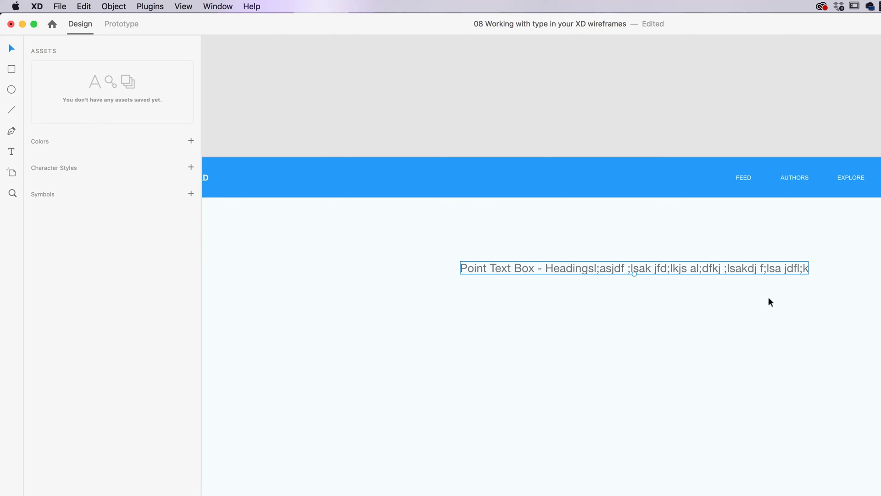
Draw an area text box about 342 px wide below the point text and fill it with "Area Text" plus random filler.
click(11, 152)
drag(460, 292, 656, 396)
text(Area Tex)
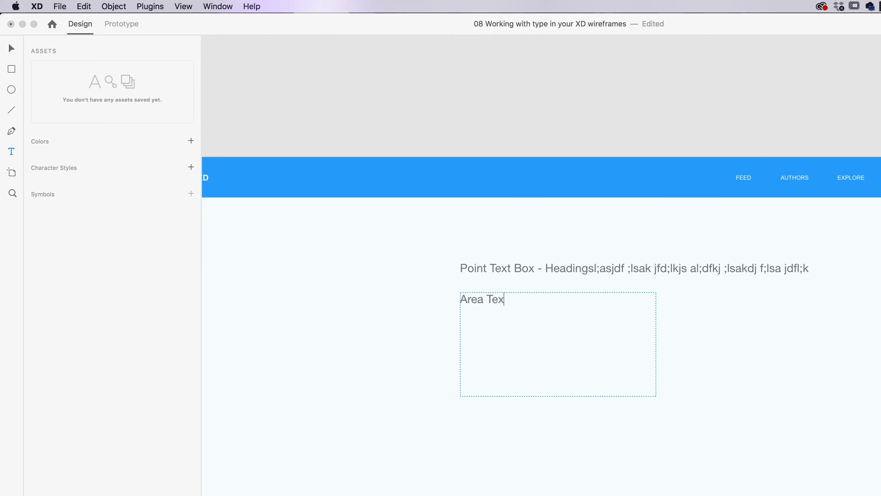
text(t al;skjdf ;sakjfd ;slakdjf lksaj ;dlfk asj;ldfkj sal;k jf;lsadkjf ;sadf;lkjsadlkf sakdjf)
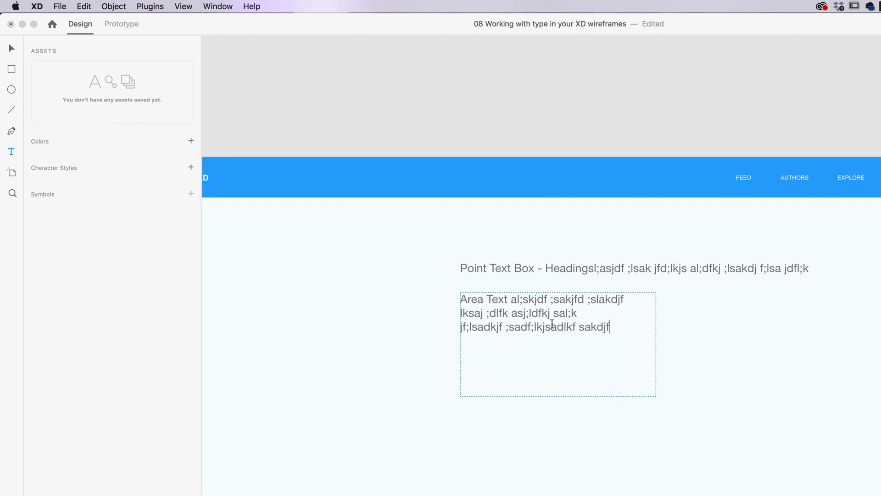
click(576, 374)
click(13, 50)
Convert the point text to area text and append several more lines of random filler at its end.
click(627, 271)
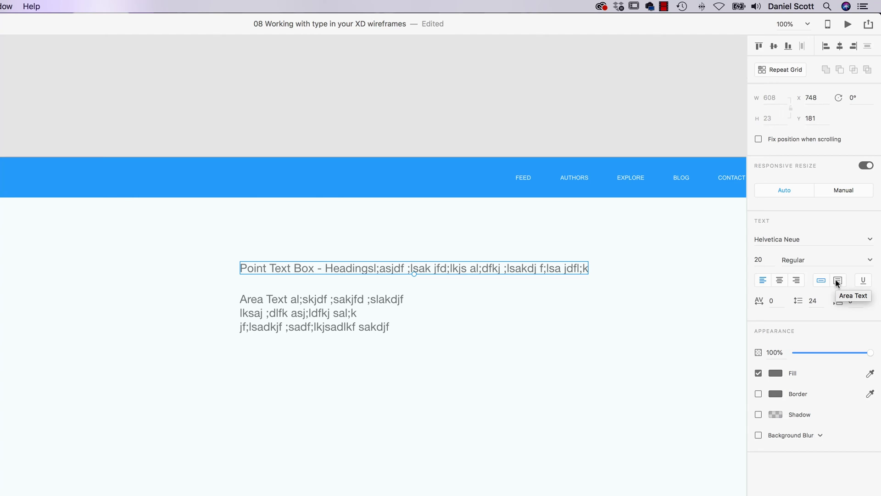
click(836, 283)
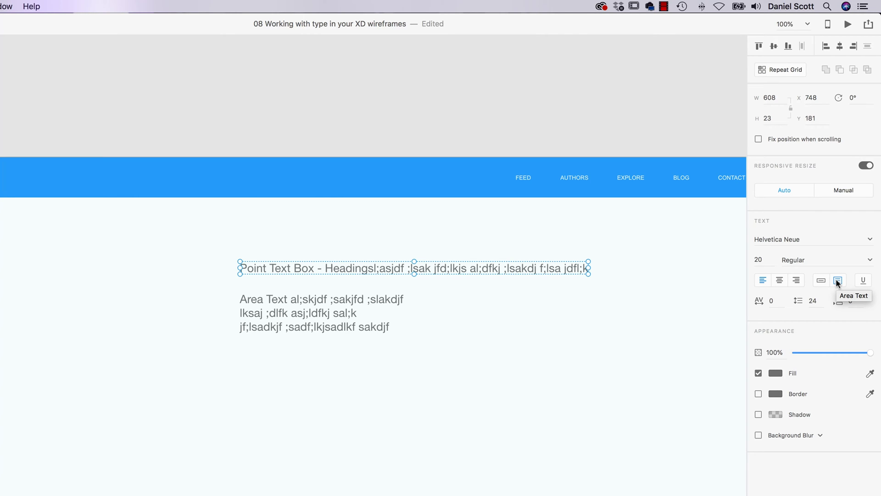
double_click(577, 270)
click(583, 268)
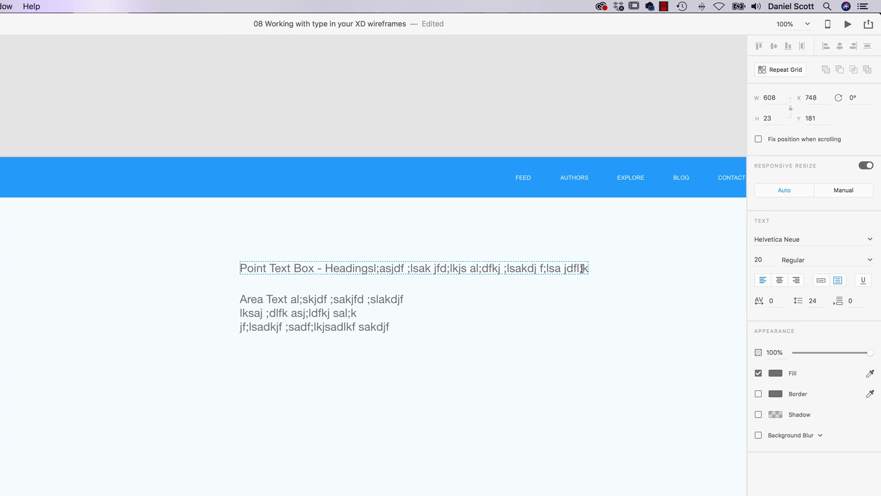
text(haoidfj;laskjdf;las kjd;lfkjas ;ldfkj ;lsakjdf l;sakjdl;fksaj)
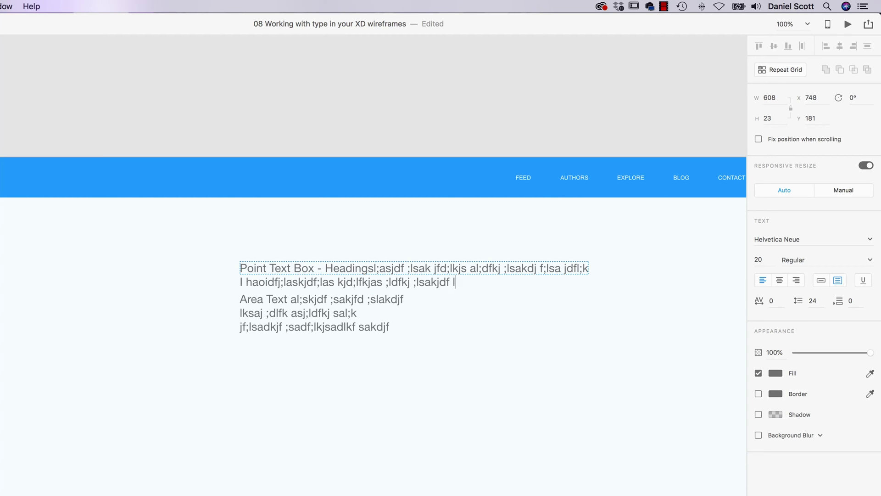
text( ldfkj al;dkjf lsakjdl;fkja s;ldfkja;sldkjf a;slsjkd;flkajs)
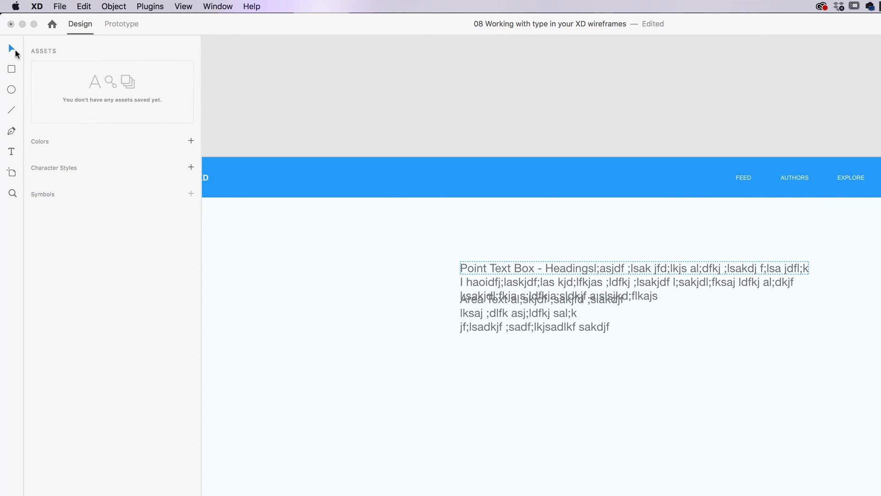
click(11, 49)
Move the converted heading text box below the "Area Text" box and extend its height until all its lines show.
drag(736, 269, 736, 411)
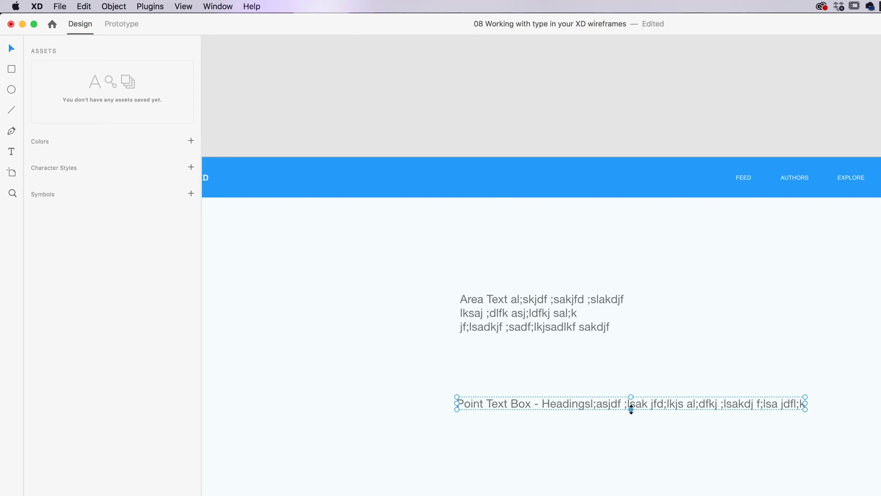
drag(630, 407, 633, 443)
click(611, 421)
Shorten the "Area Text" box to about 84 px high and extend the converted heading box to about 105 px high.
click(581, 318)
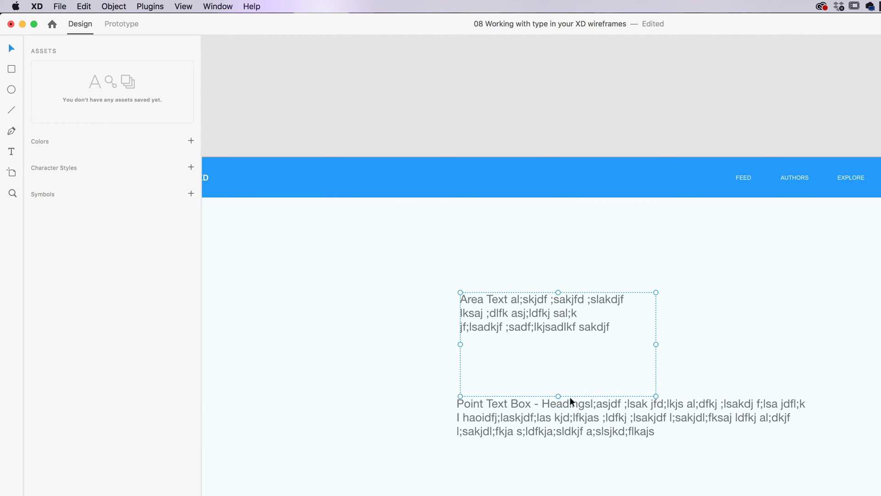
drag(558, 396, 565, 344)
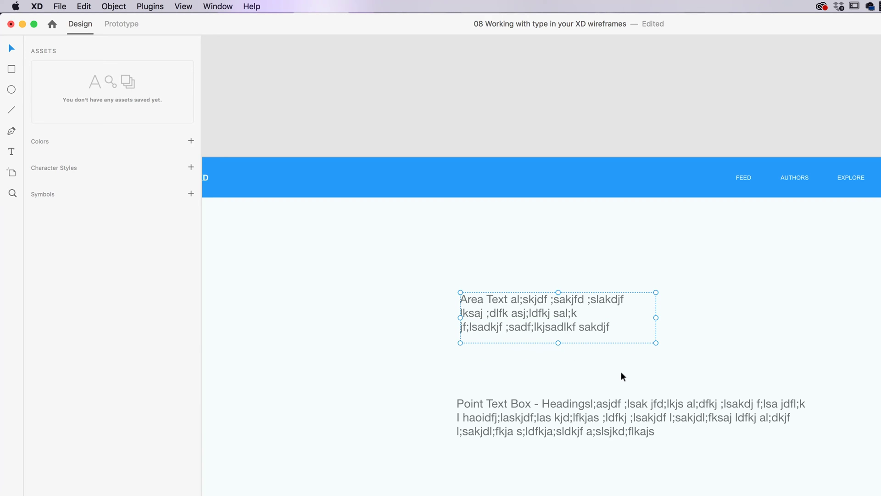
mouse_move(558, 343)
mouse_down()
mouse_move(558, 325)
mouse_move(558, 340)
mouse_up()
click(626, 420)
mouse_move(631, 444)
mouse_down()
mouse_move(632, 427)
mouse_move(631, 456)
mouse_up()
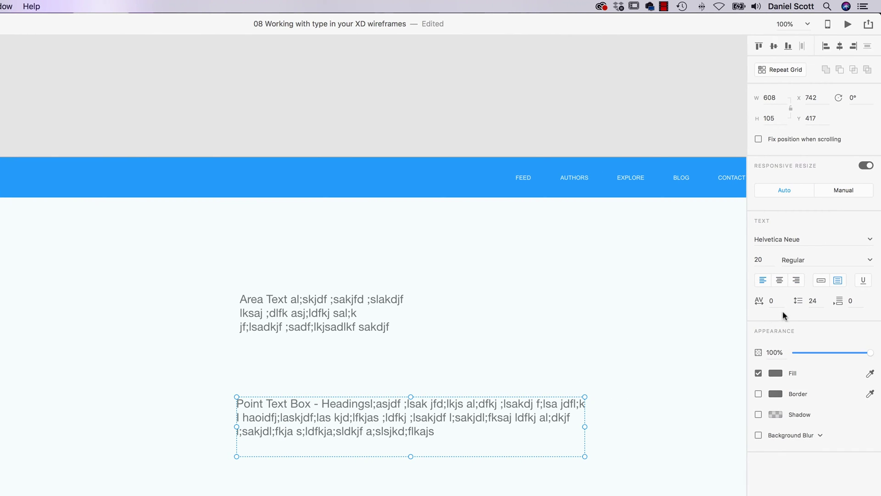
Try centre and right alignment on the converted heading text and return it to left alignment.
click(779, 279)
click(796, 280)
click(763, 280)
Try character spacing values of 20 and 200 on the converted heading text and set its line spacing to 50.
click(772, 301)
text(20)
key(Return)
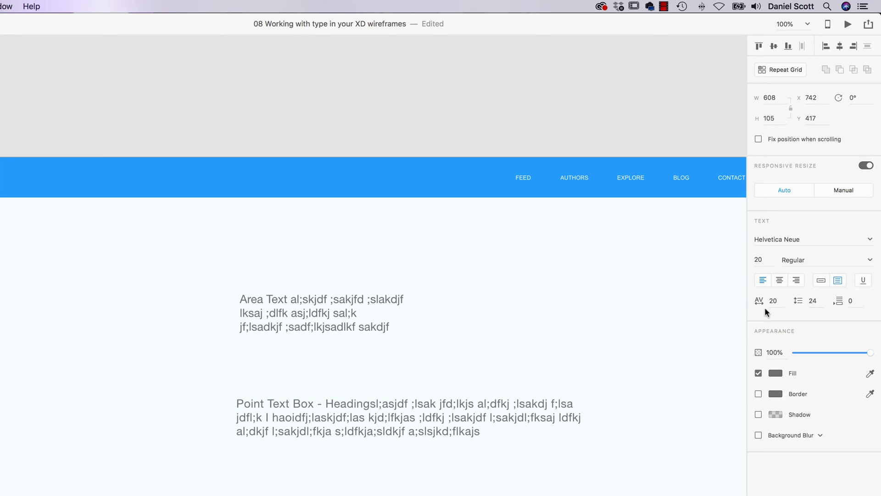
click(778, 301)
text(200)
key(Return)
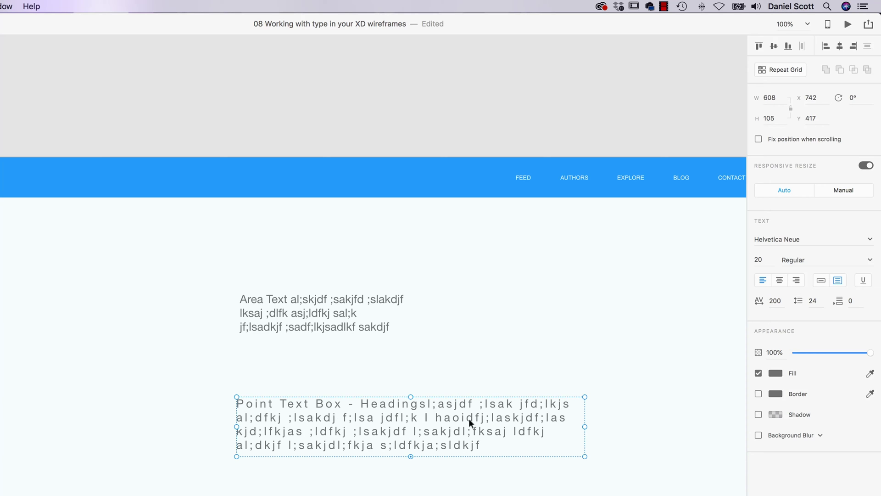
click(817, 301)
text(50)
key(Return)
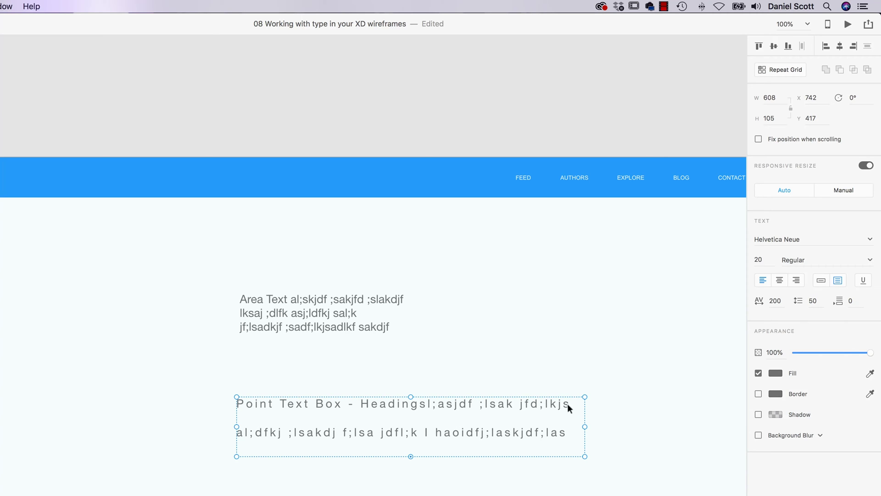
Insert a paragraph break after "sal;k" in the "Area Text" box and extend the box to about 145 px high.
click(358, 321)
double_click(363, 316)
click(367, 312)
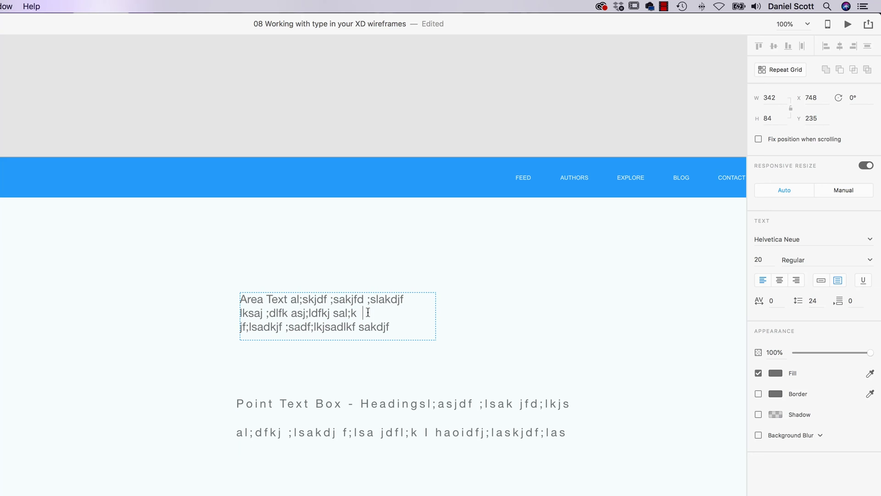
key(Escape)
drag(339, 340, 340, 375)
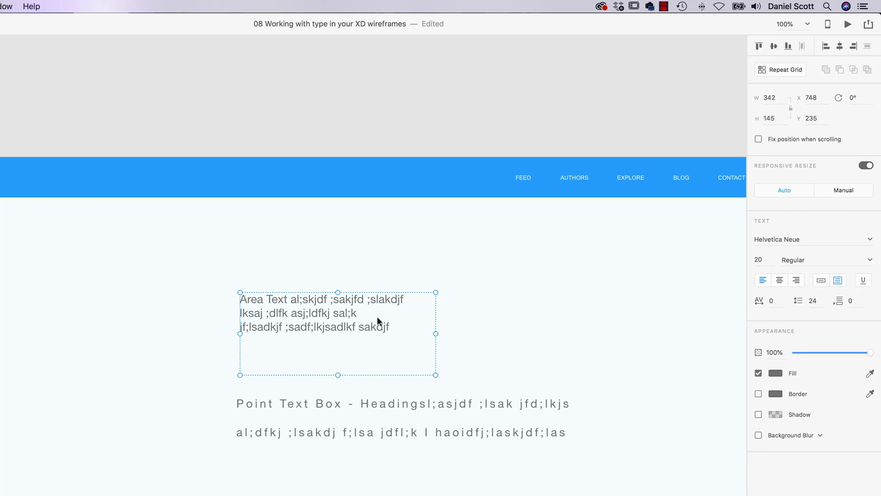
Set the paragraph spacing of the "Area Text" box to 20.
click(853, 300)
text(20)
key(Return)
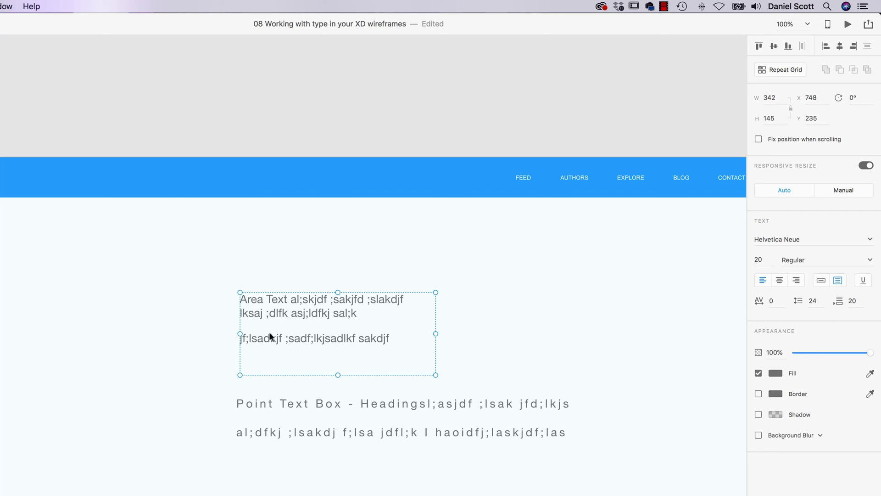
Delete both practice text boxes from the homepage.
double_click(357, 313)
click(358, 313)
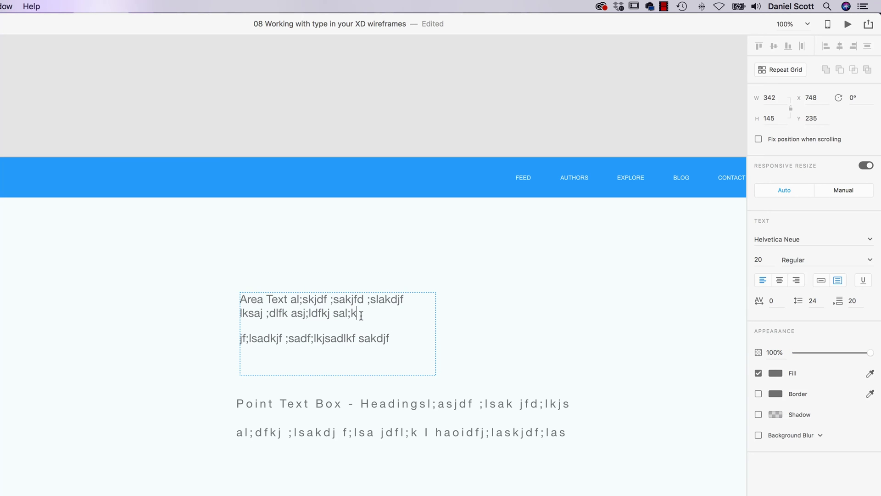
drag(185, 274, 474, 438)
key(Delete)
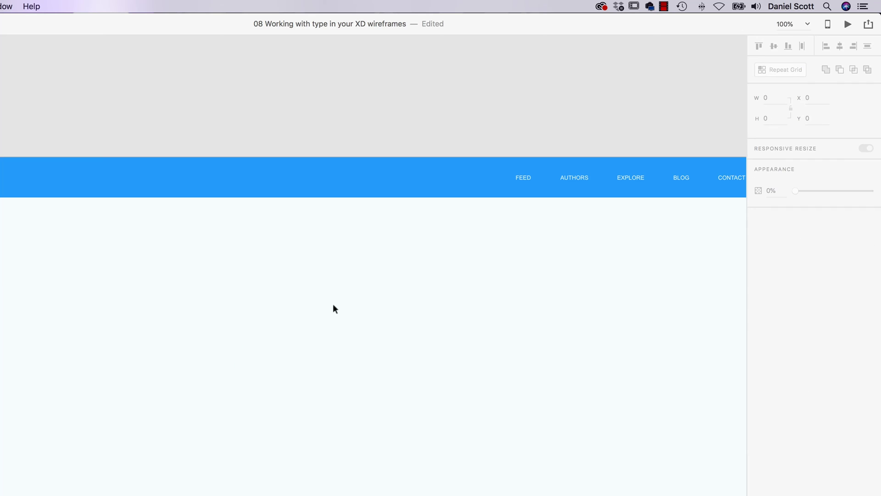
Delete the XD logo from the blue header of the homepage.
scroll(365, 265, up, 3)
scroll(625, 313, left, 8)
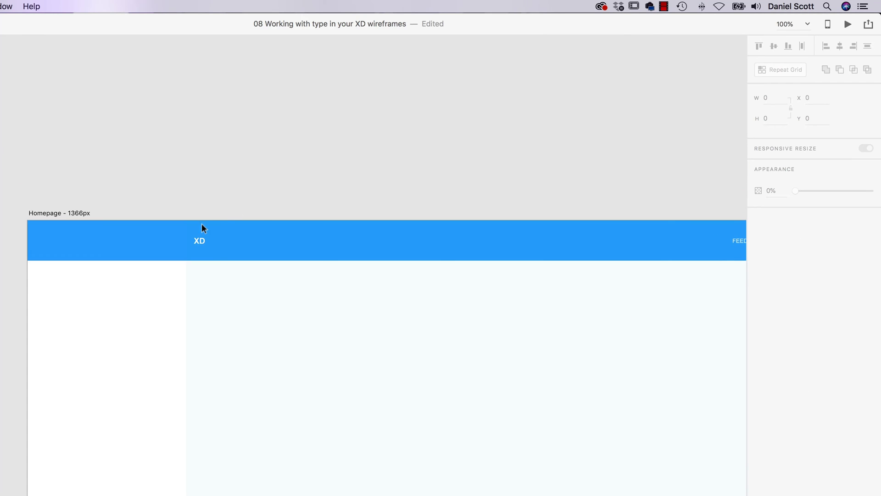
click(200, 241)
click(200, 241)
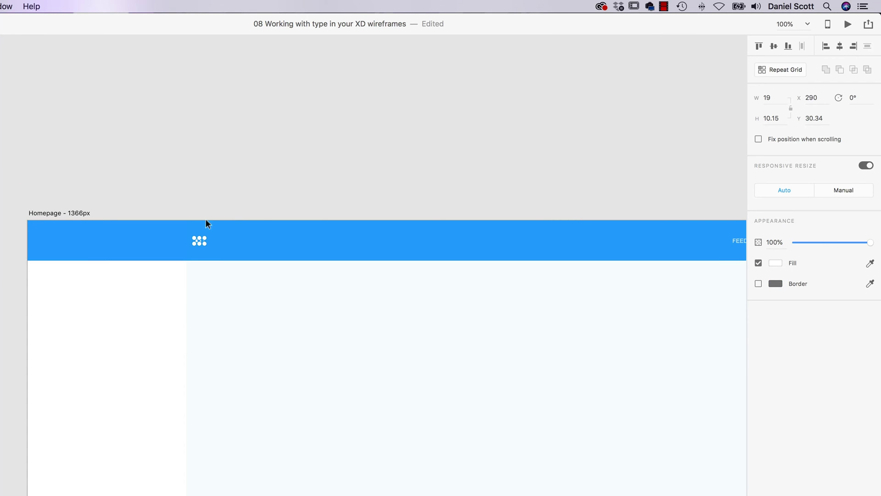
key(Delete)
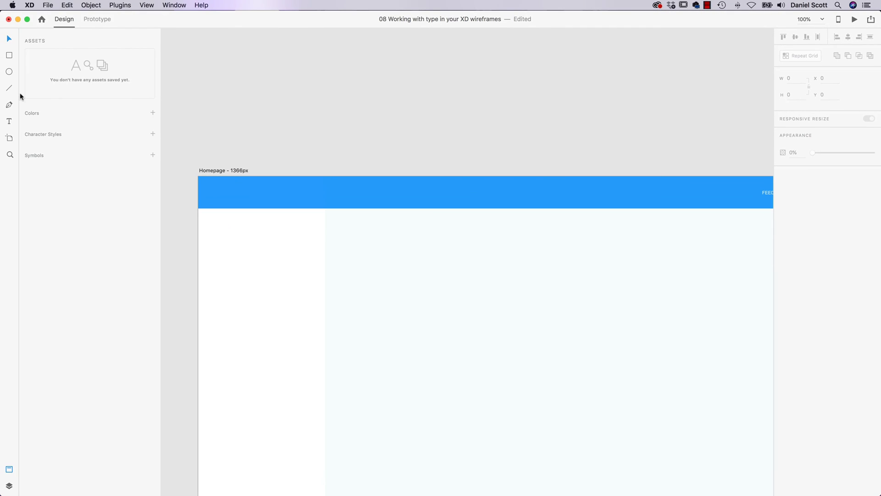
Add point text reading "INSTRUCTOR HQ" in the blue header where the logo was.
click(10, 122)
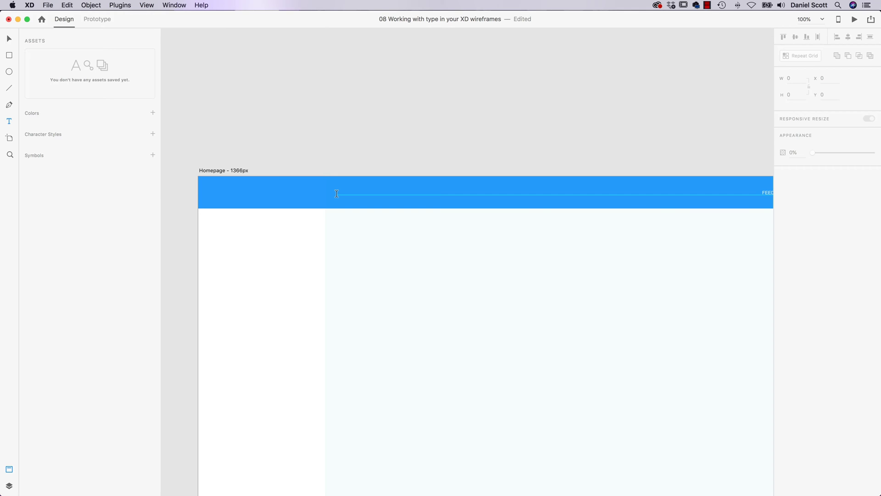
click(336, 193)
text(in)
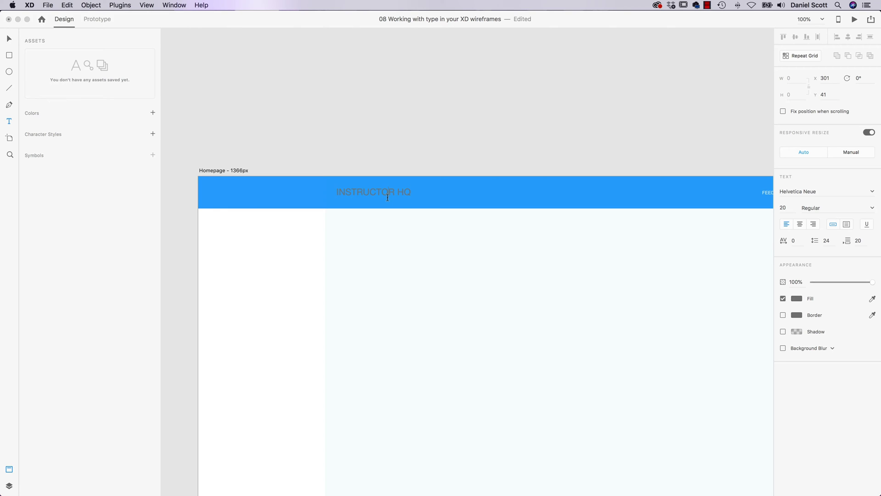
Change the fill of the "INSTRUCTOR HQ" text to white, #FFFFFF.
key(super+a)
click(796, 299)
text(ffffff)
key(Return)
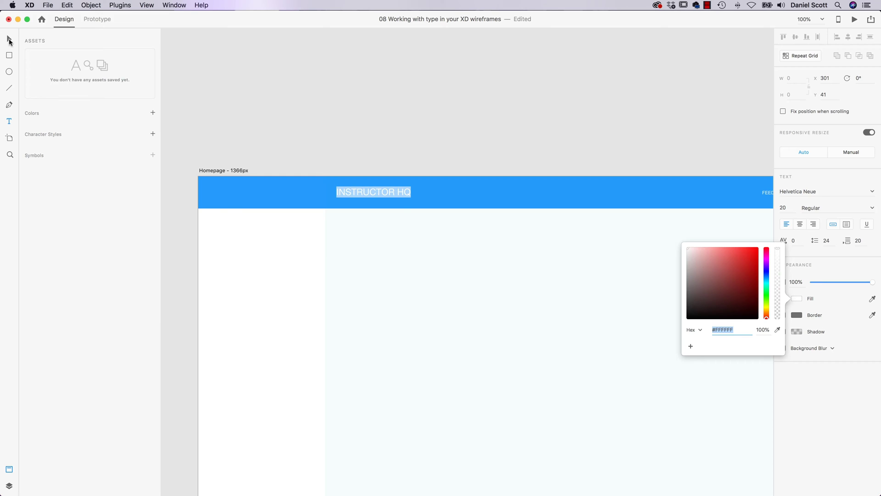
click(10, 41)
Set the view to 100% and the font size of the "INSTRUCTOR HQ" text to 16.
click(146, 6)
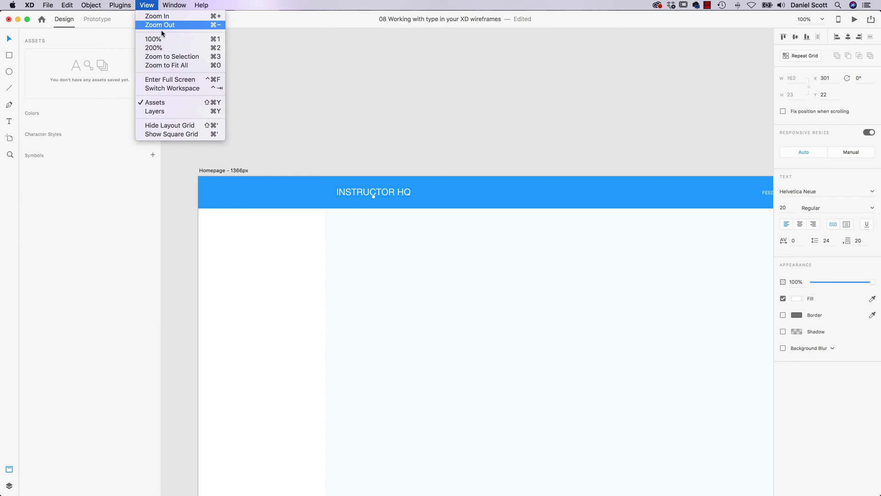
click(208, 41)
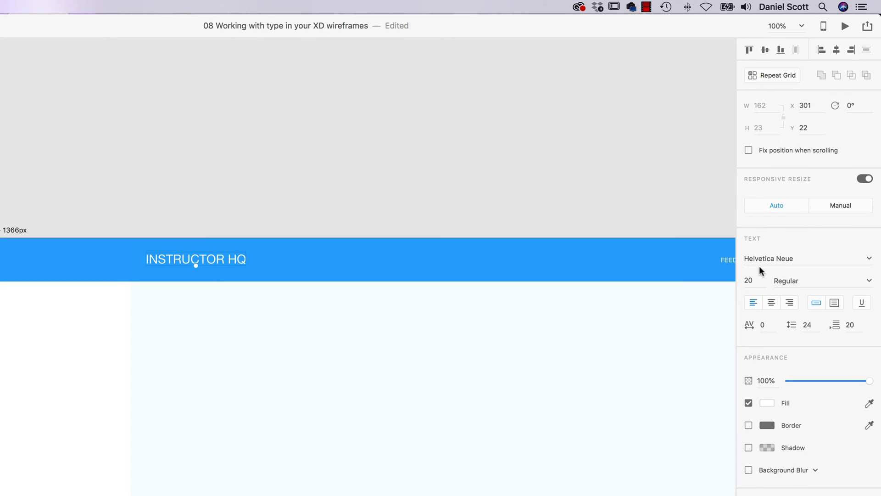
click(757, 280)
text(16)
key(Return)
click(755, 280)
key(Escape)
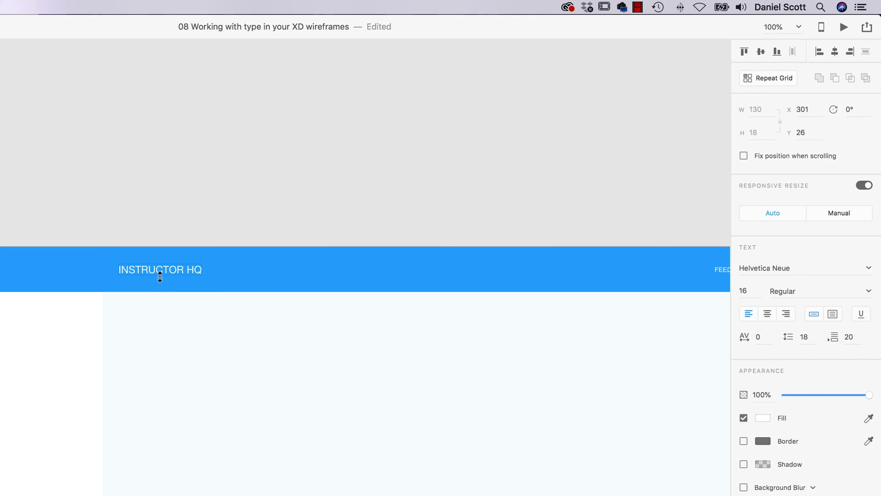
Try resizing the "INSTRUCTOR HQ" text freehand and rotating it to about -62°, and undo the rotation.
drag(160, 275, 164, 299)
click(744, 292)
drag(161, 278, 162, 278)
drag(159, 278, 171, 281)
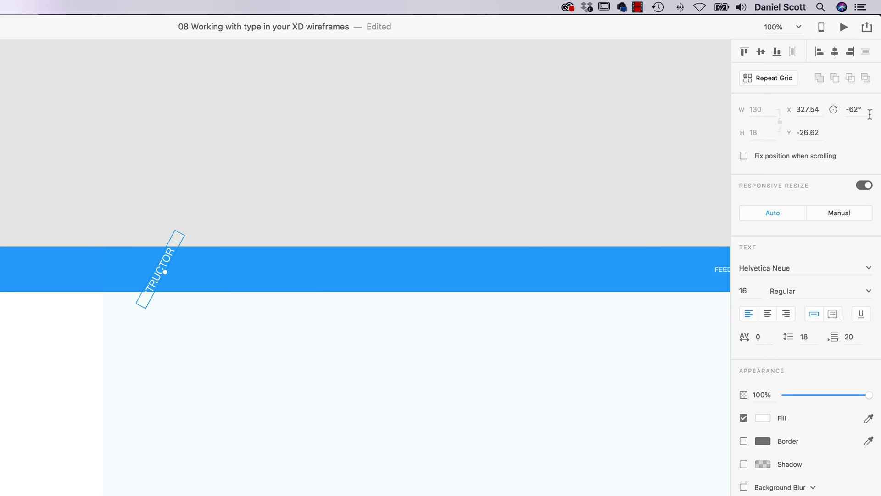
key(super+z)
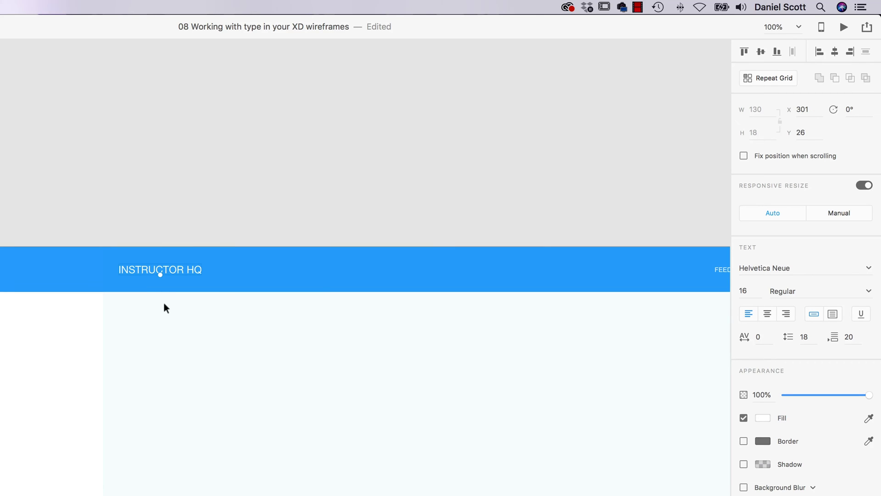
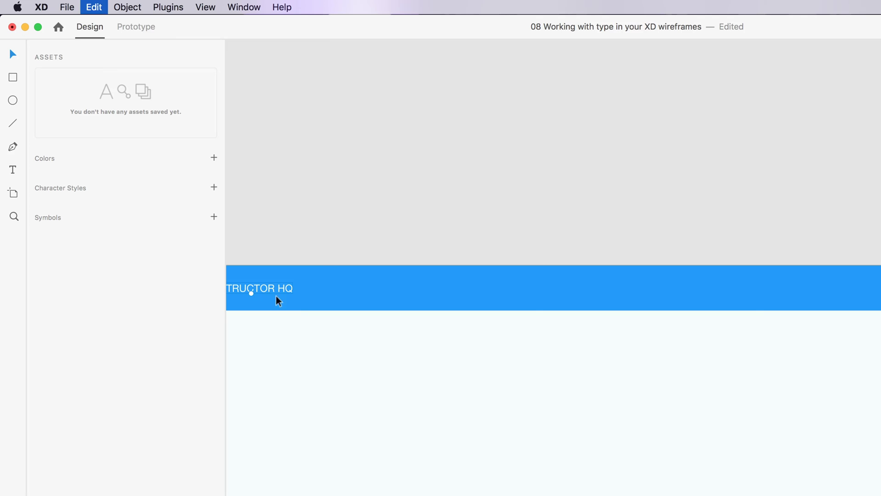
Try copying and pasting the "INSTRUCTOR HQ" text, move the copy beside the original, and delete that copy.
click(294, 228)
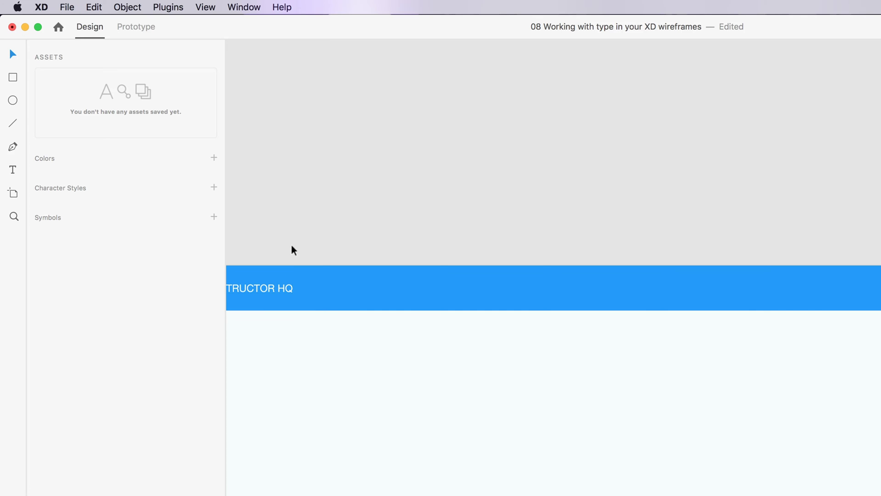
click(94, 7)
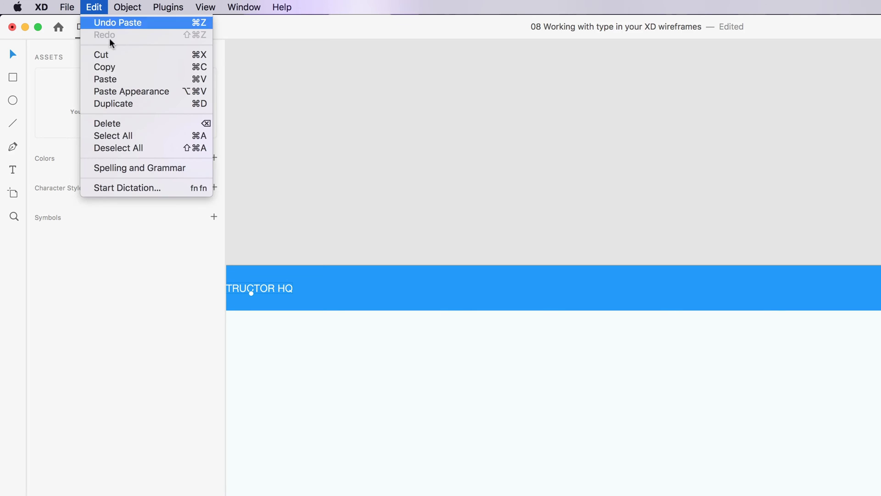
click(120, 74)
click(94, 7)
click(122, 91)
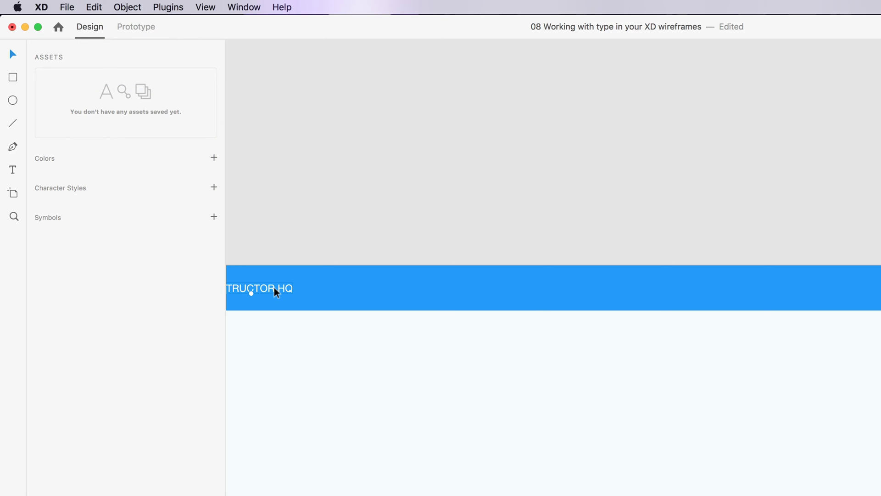
drag(273, 290, 388, 296)
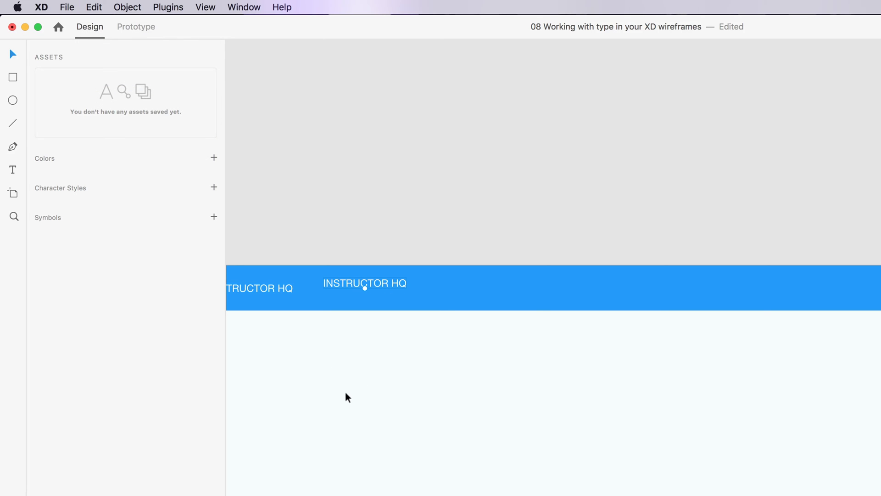
key(Delete)
Duplicate the "INSTRUCTOR HQ" text to the right-hand part of the blue header and change the copy to read "EXAMPLE".
click(261, 289)
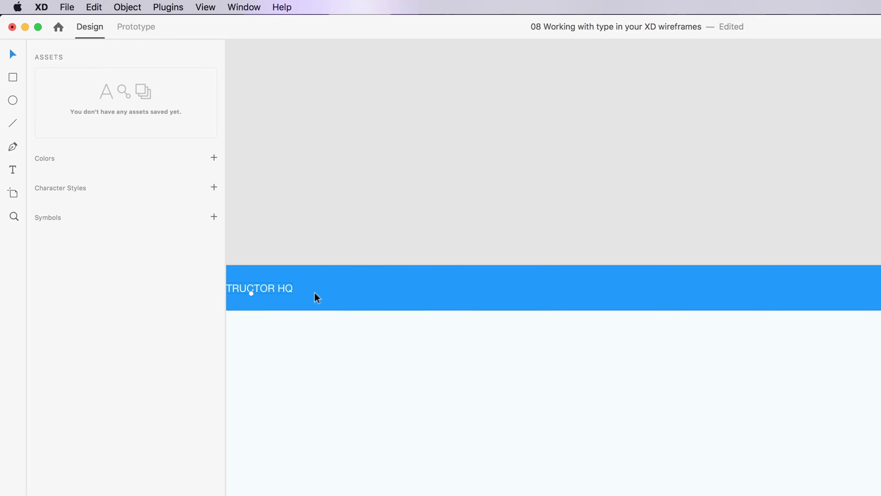
drag(257, 290, 816, 285)
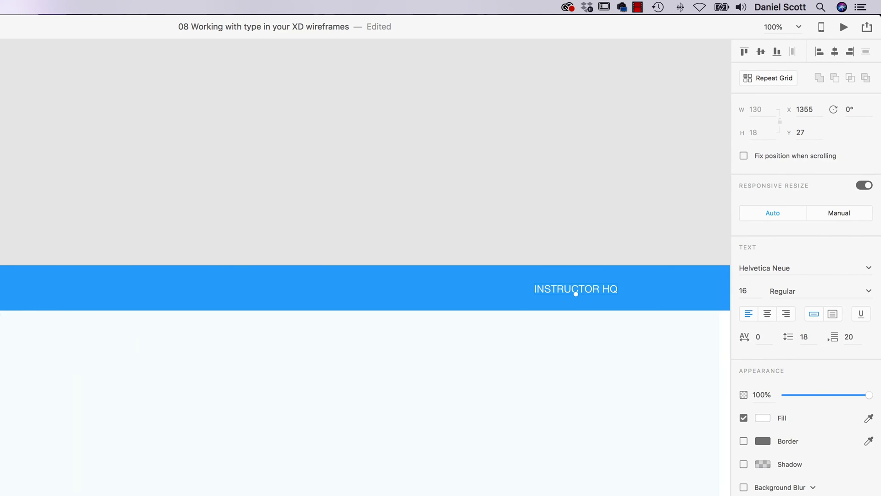
drag(597, 230, 263, 252)
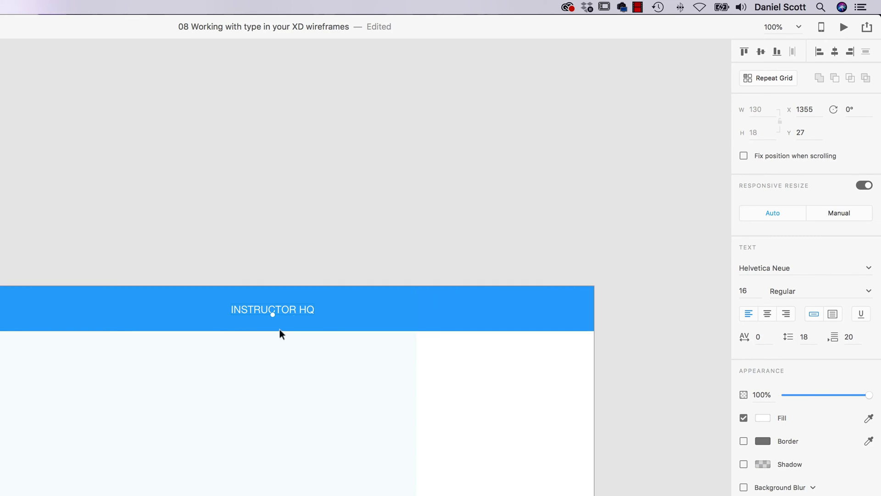
double_click(308, 311)
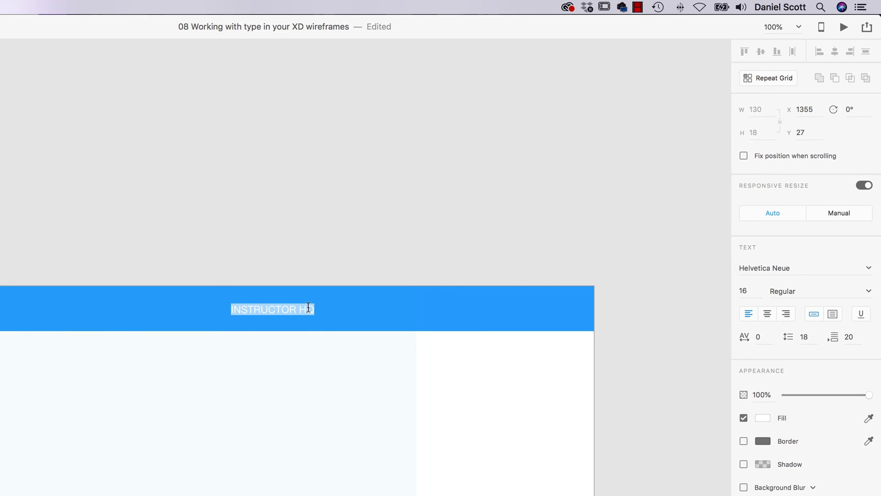
text(EXAMPLE)
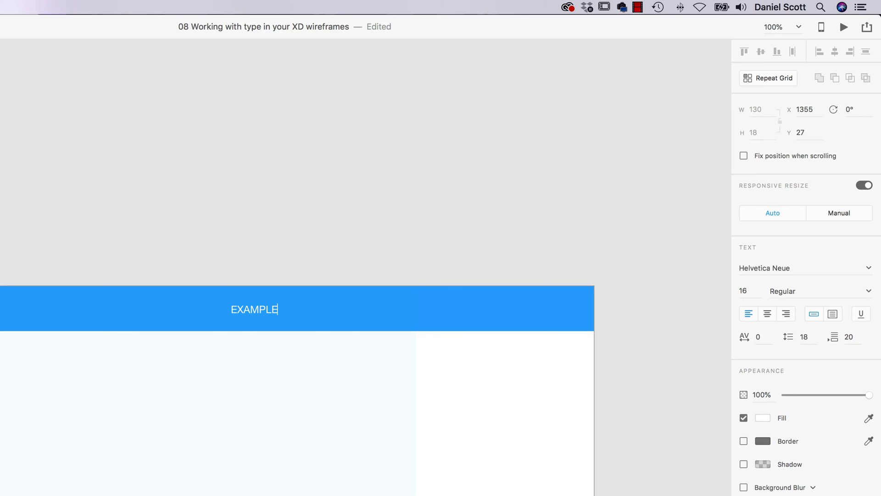
key(Escape)
Duplicate the "EXAMPLE" text within the header row and change one copy to read "PRICING".
drag(270, 310, 202, 315)
double_click(202, 309)
text(PRICING)
key(Escape)
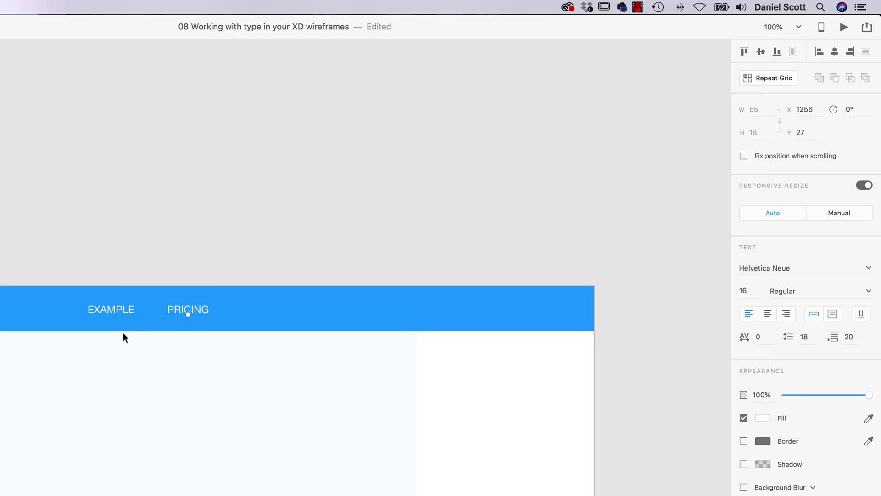
Try adding "LOGIN" after "PRICING" inside the same text object, and remove the added characters.
click(128, 311)
click(189, 309)
double_click(193, 310)
key(Right)
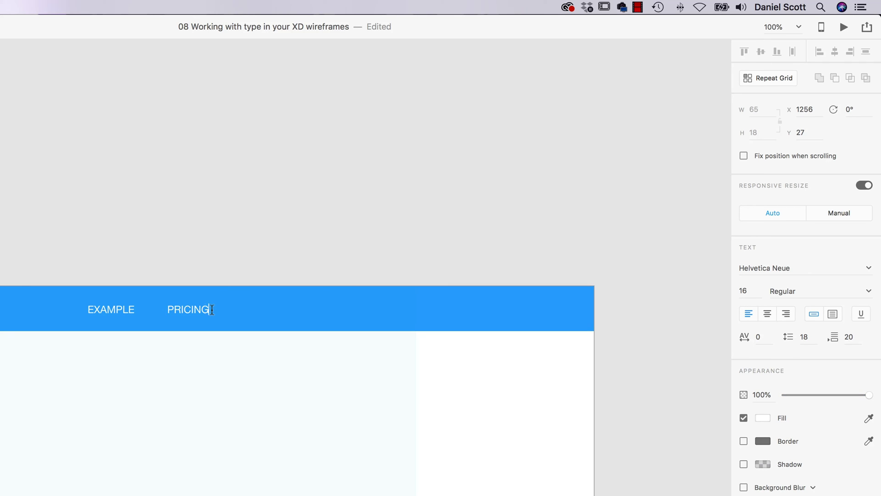
text(. LOGIN)
key(BackSpace)
key(BackSpace)
key(BackSpace)
key(BackSpace)
text(O)
key(BackSpace)
key(BackSpace)
key(BackSpace)
key(BackSpace)
key(BackSpace)
key(BackSpace)
key(BackSpace)
key(BackSpace)
key(BackSpace)
key(BackSpace)
key(Escape)
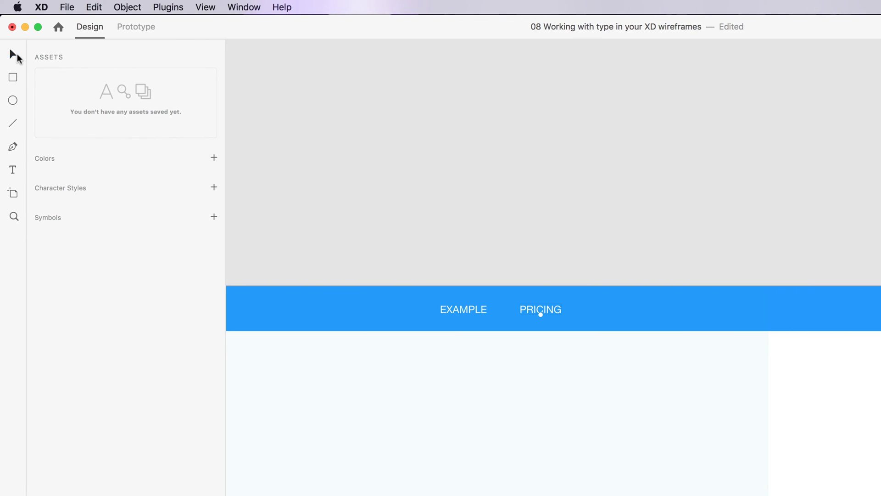
Duplicate the "PRICING" text to its right in the header and change the copy to read "LOGIN".
click(14, 55)
click(483, 305)
click(475, 308)
drag(555, 306, 622, 310)
double_click(613, 309)
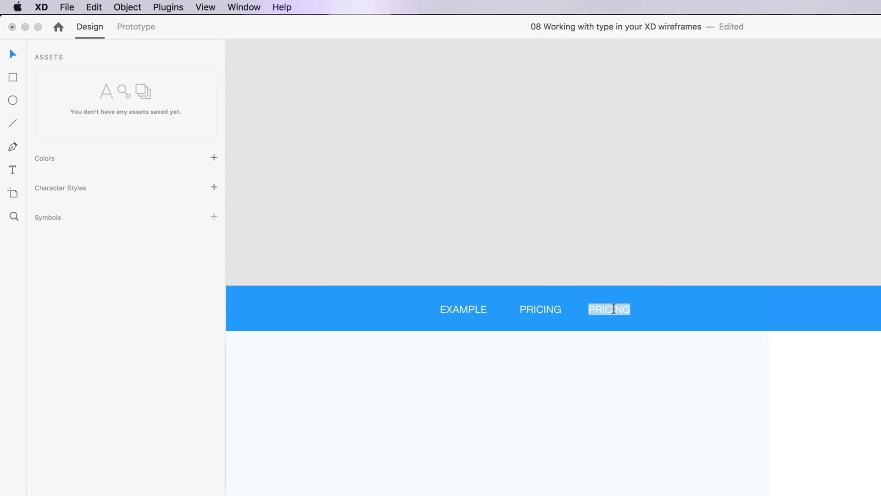
text(LOGIN)
key(Escape)
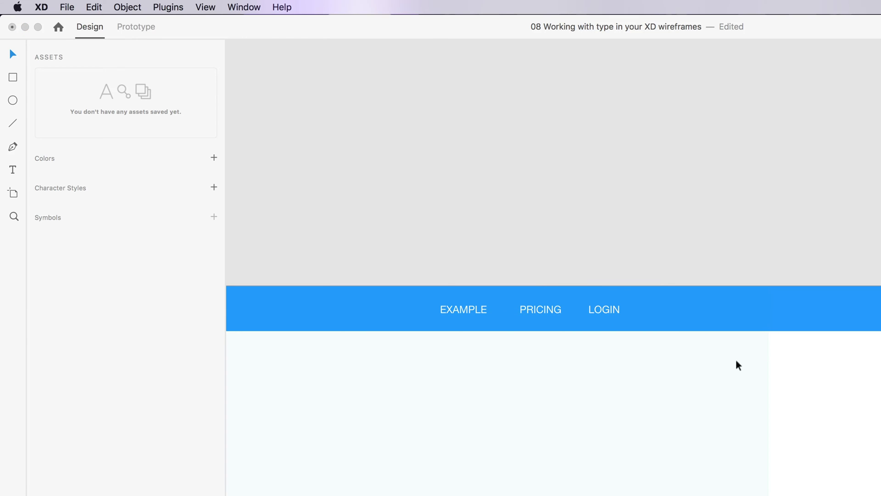
Duplicate the "LOGIN" text farther right in the header and change the copy to read "START TRIAL".
drag(610, 310, 714, 312)
double_click(713, 310)
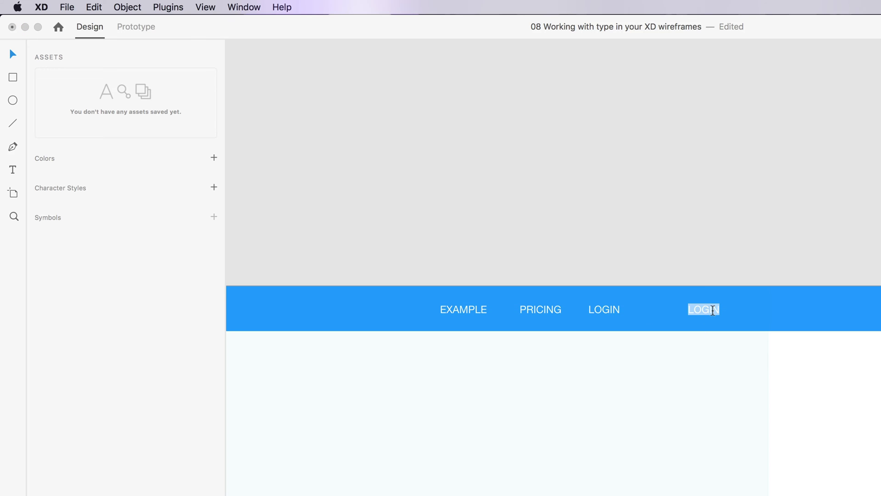
text(START TRIAL)
key(Escape)
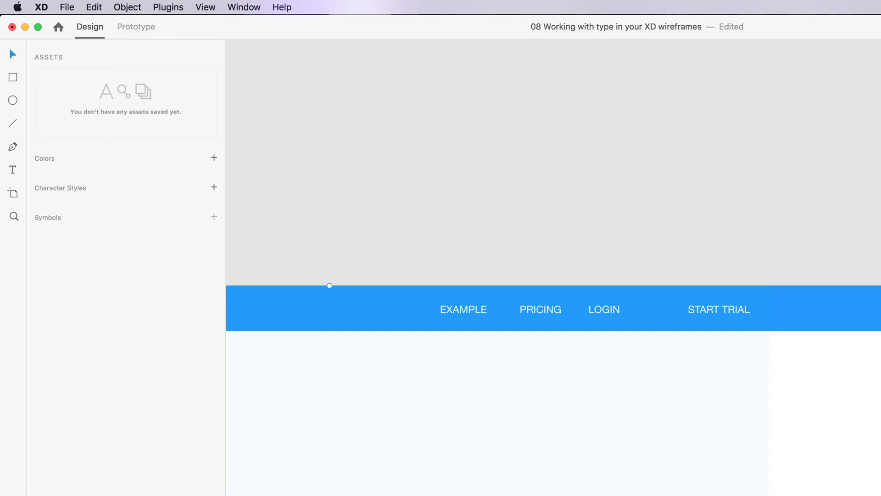
Move the "START TRIAL" text slightly right, toward the right edge of the layout column.
scroll(761, 211, left, 10)
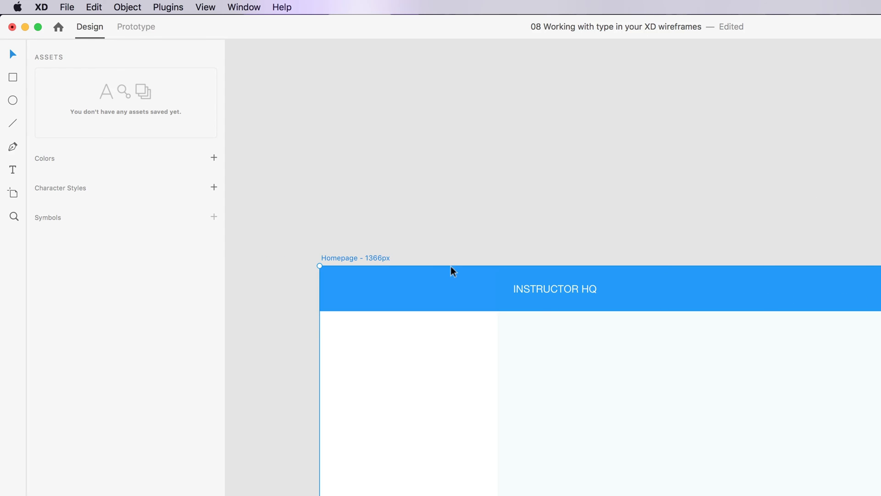
scroll(688, 171, right, 10)
scroll(786, 190, right, 5)
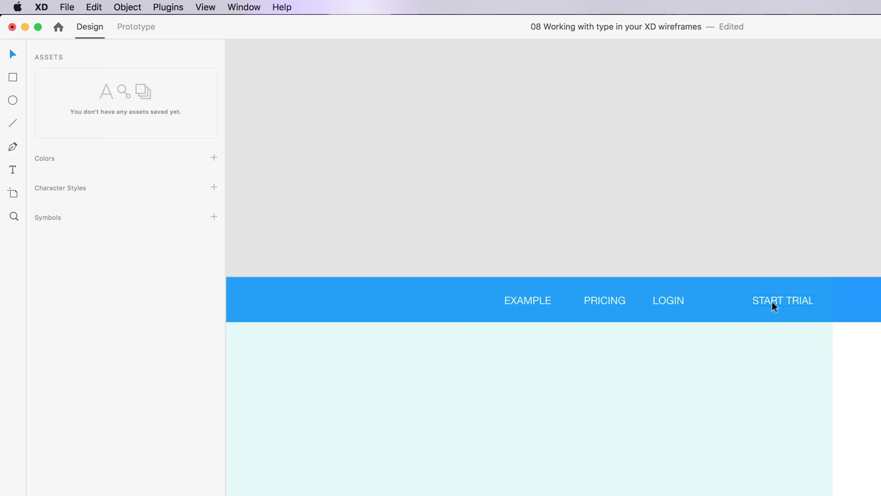
drag(785, 300, 791, 300)
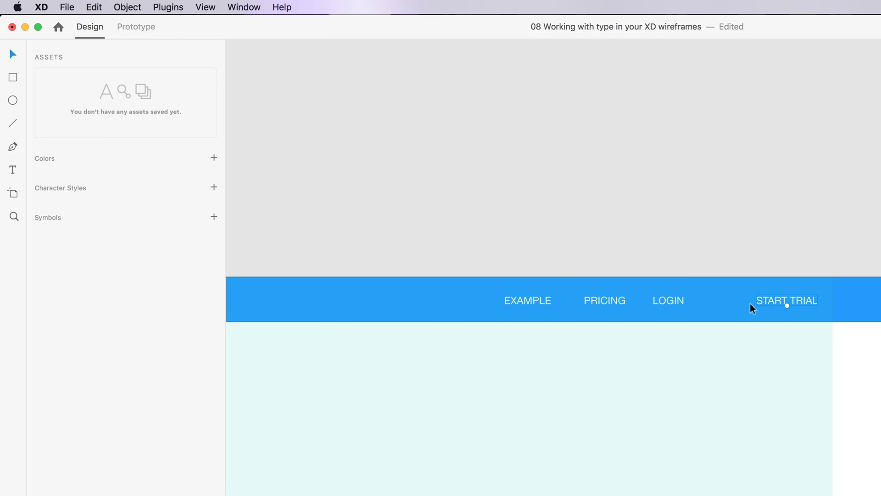
Try selecting the four menu texts with a marquee, exclude the blue header background, and clear the selection.
drag(497, 234, 815, 305)
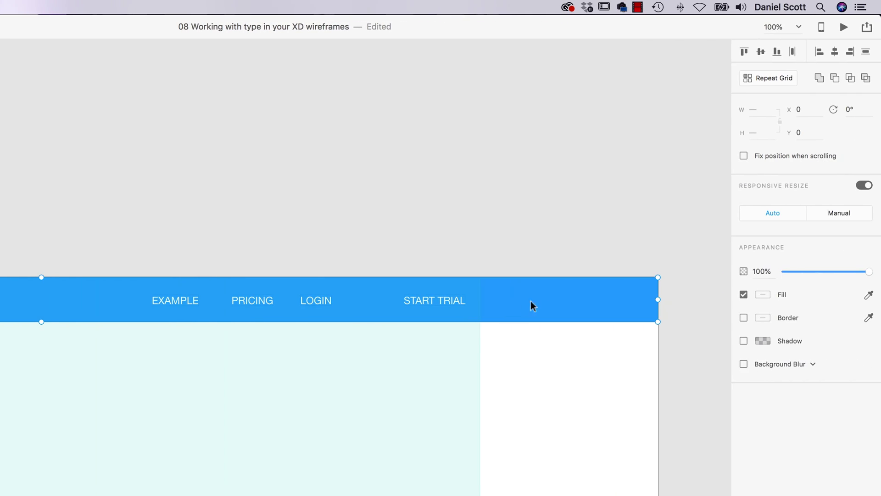
shift+click(538, 304)
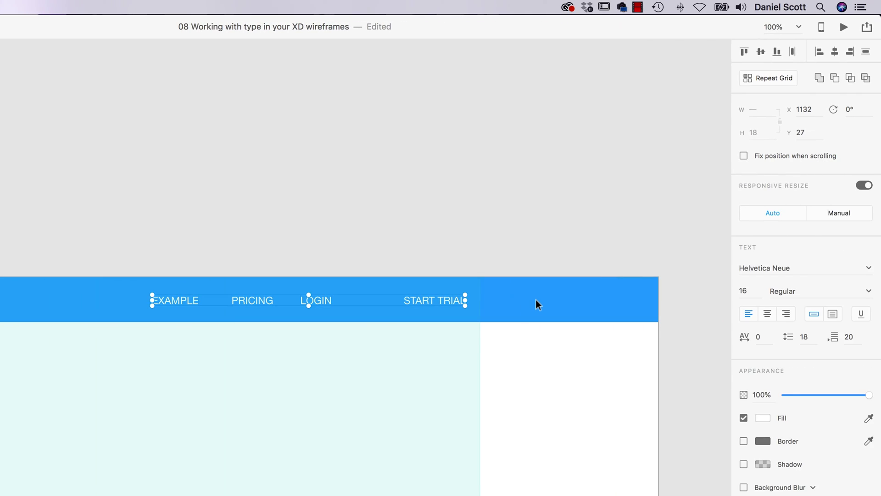
click(478, 250)
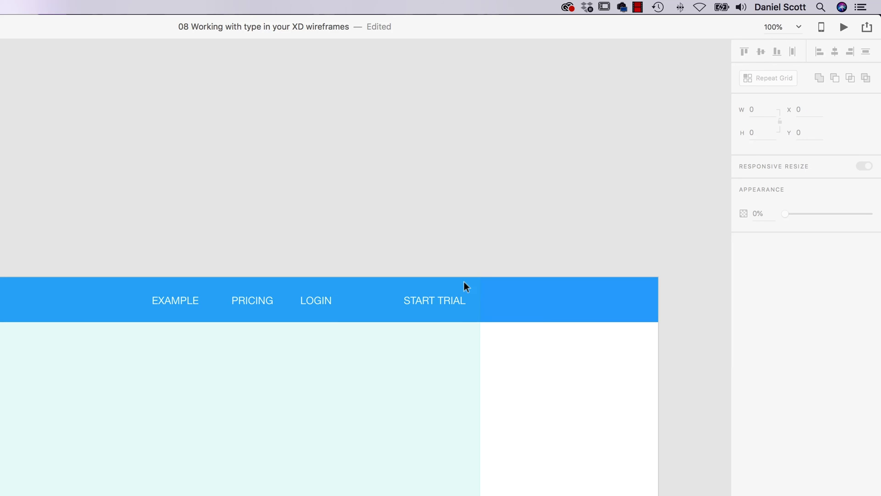
Try distributing the "EXAMPLE", "PRICING", "LOGIN" and "START TRIAL" texts horizontally, and undo the distribution.
click(452, 303)
shift+click(328, 300)
shift+click(237, 304)
shift+click(166, 304)
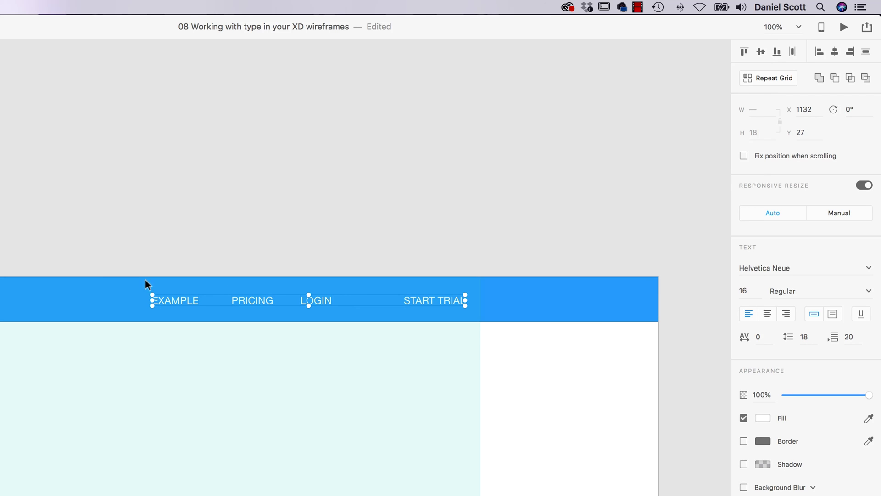
click(792, 54)
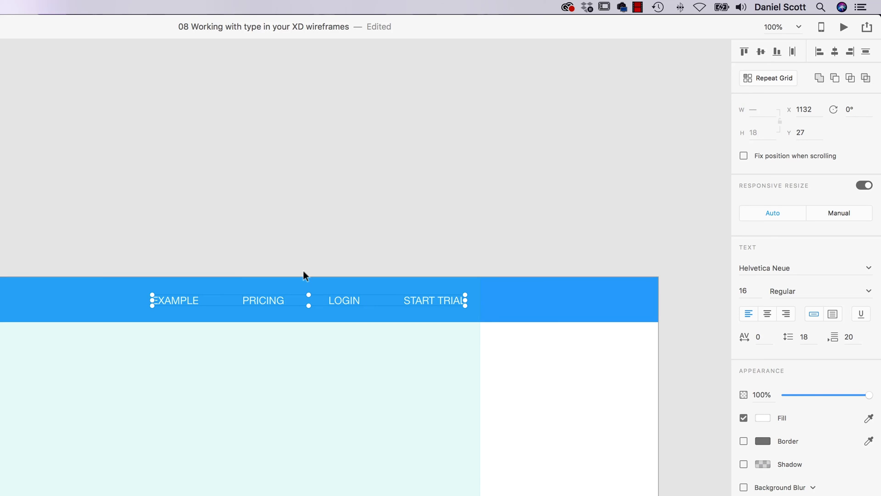
click(395, 212)
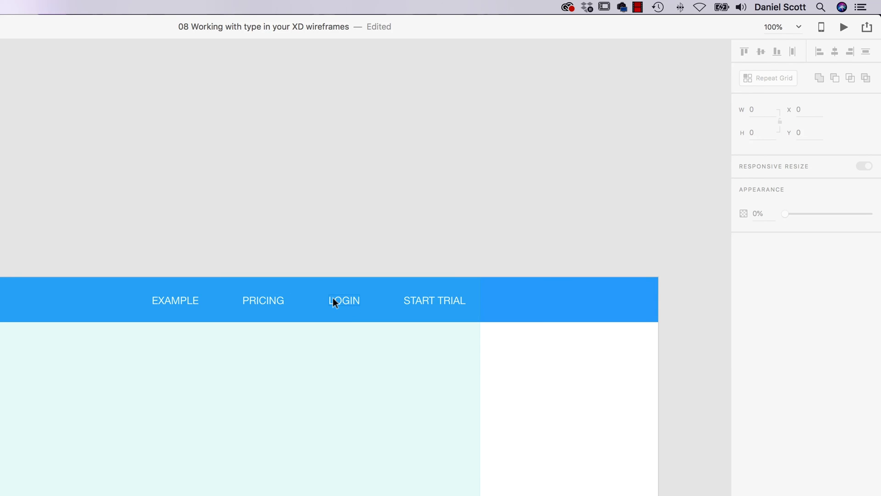
key(super+z)
click(285, 206)
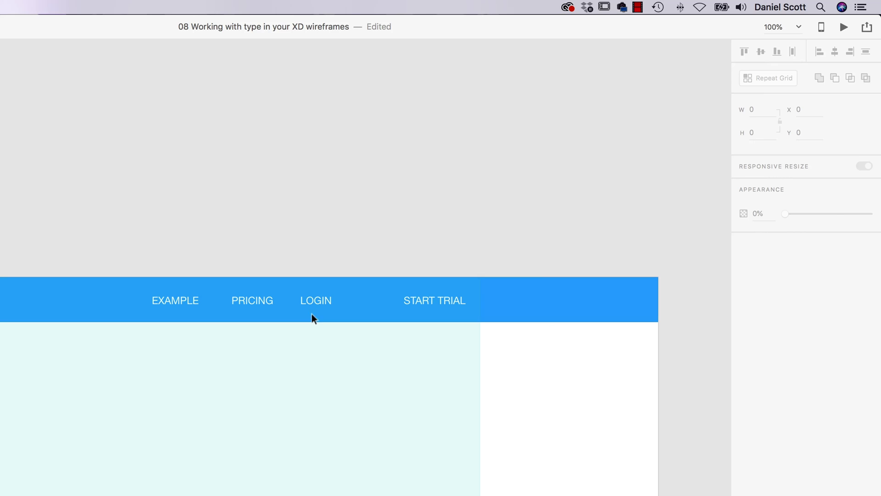
Move "LOGIN", "PRICING" (X about 1328) and "EXAMPLE" (X about 1214) right, with equal gaps up to "START TRIAL".
drag(321, 305, 367, 307)
drag(263, 304, 310, 307)
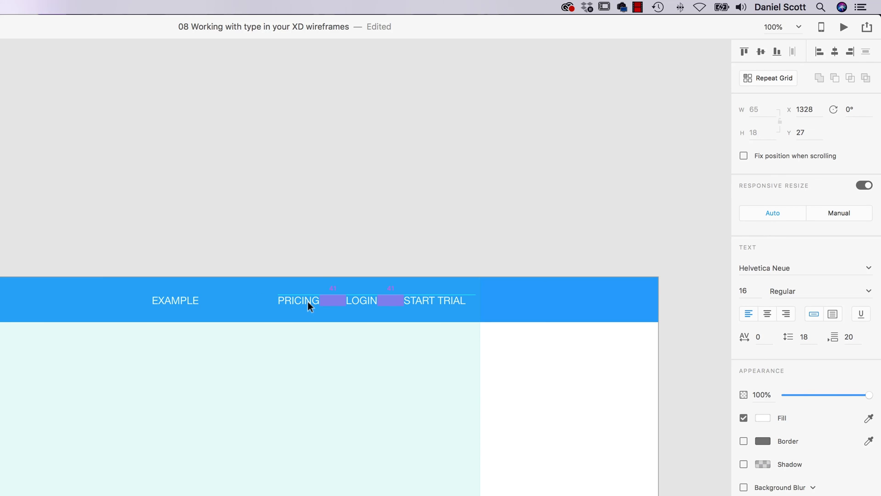
drag(309, 306, 308, 306)
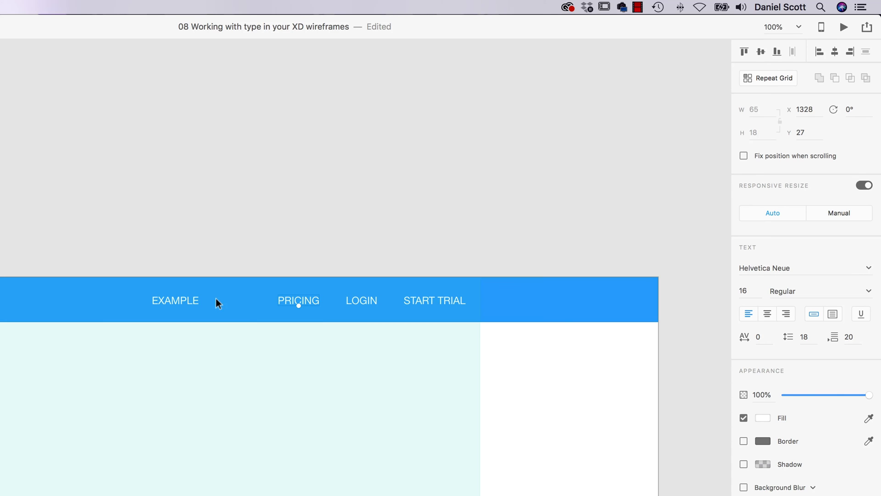
drag(193, 301, 246, 305)
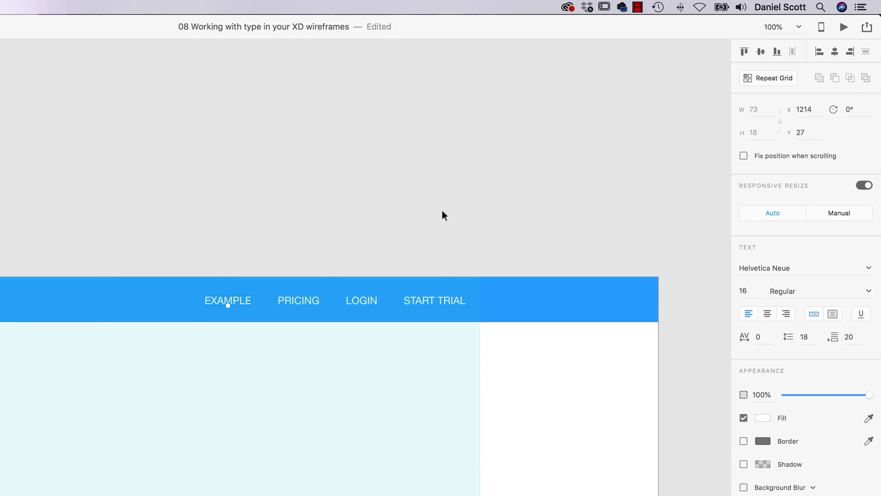
click(263, 217)
Zoom out to about 66% and review the header menu with the layout grid hidden.
scroll(401, 187, left, 5)
scroll(401, 187, down, 2)
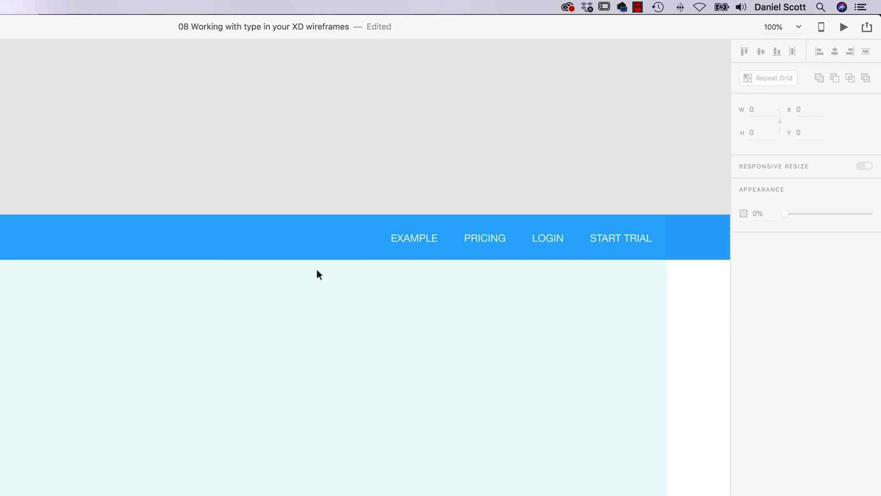
scroll(302, 275, up, 1)
scroll(302, 275, down, 4)
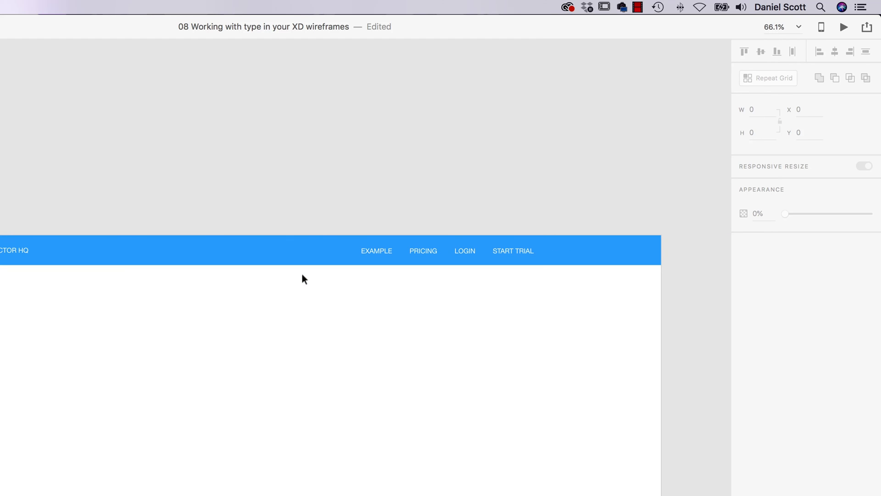